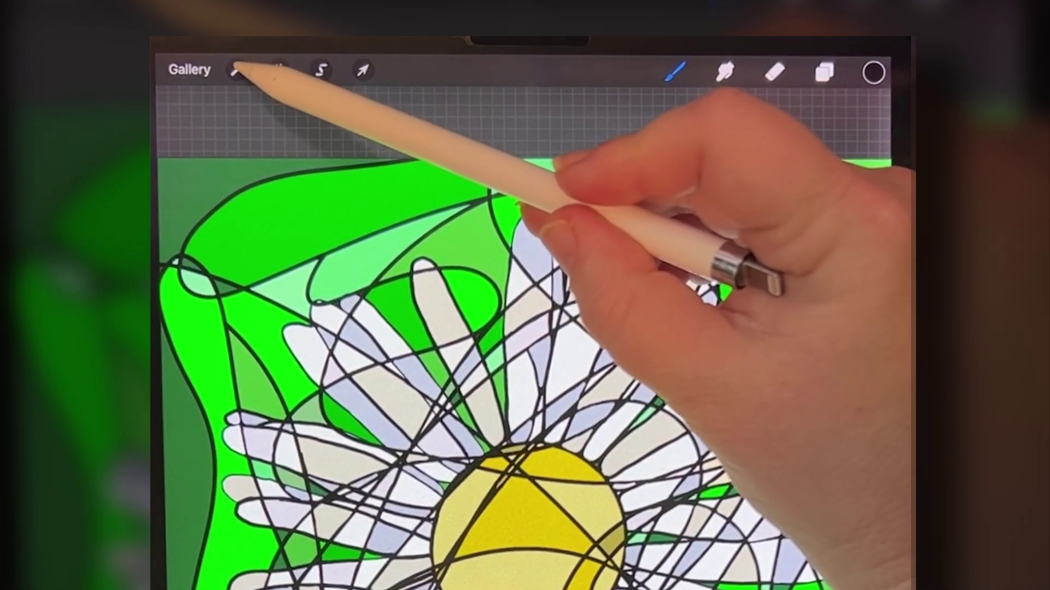
# Open the Actions menu's Canvas options for the Daisy artwork
pyautogui.click(237, 68)
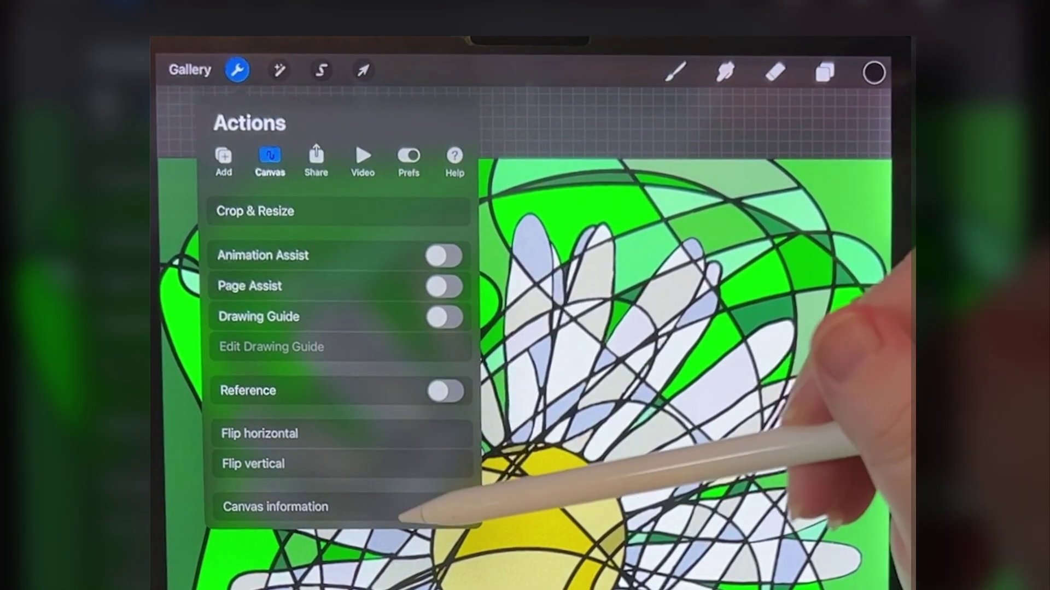
# Review Daisy's Canvas Info: 1239×1307 px at 264 DPI, 327 maximum layers
pyautogui.click(386, 506)
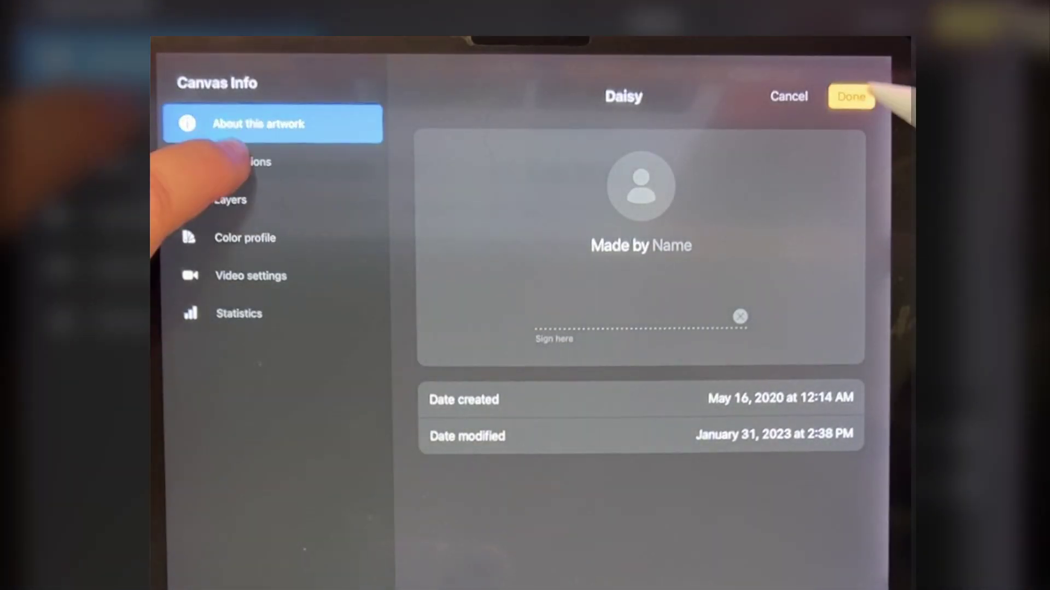
pyautogui.click(242, 171)
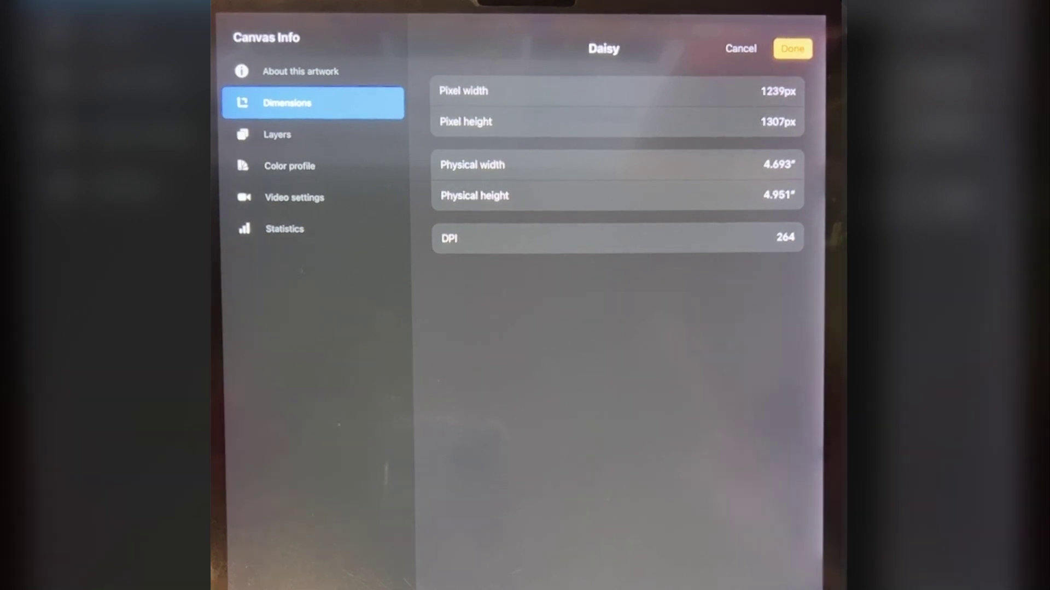
pyautogui.click(278, 135)
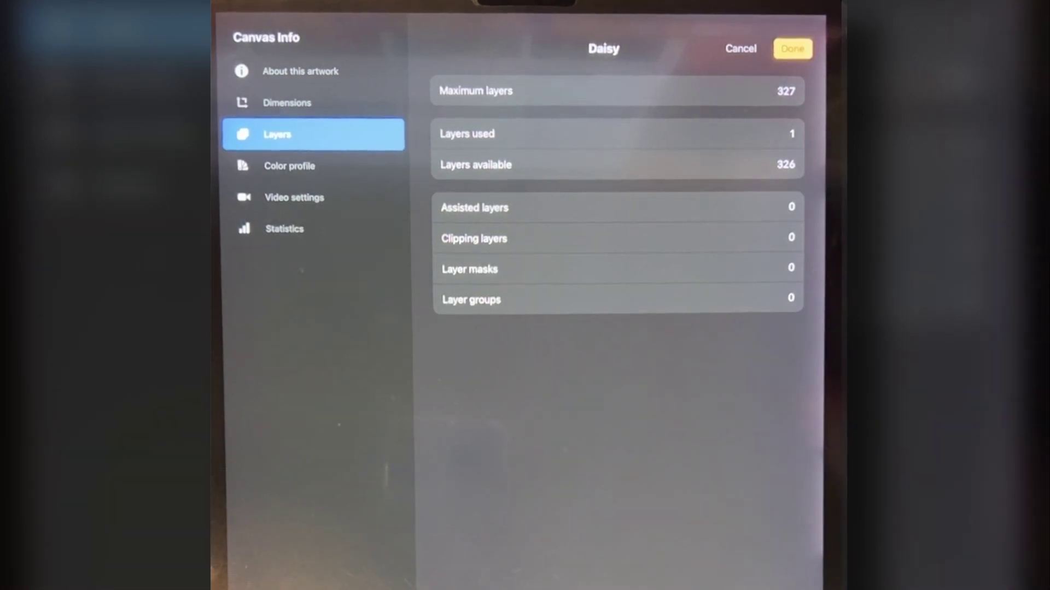
pyautogui.click(792, 49)
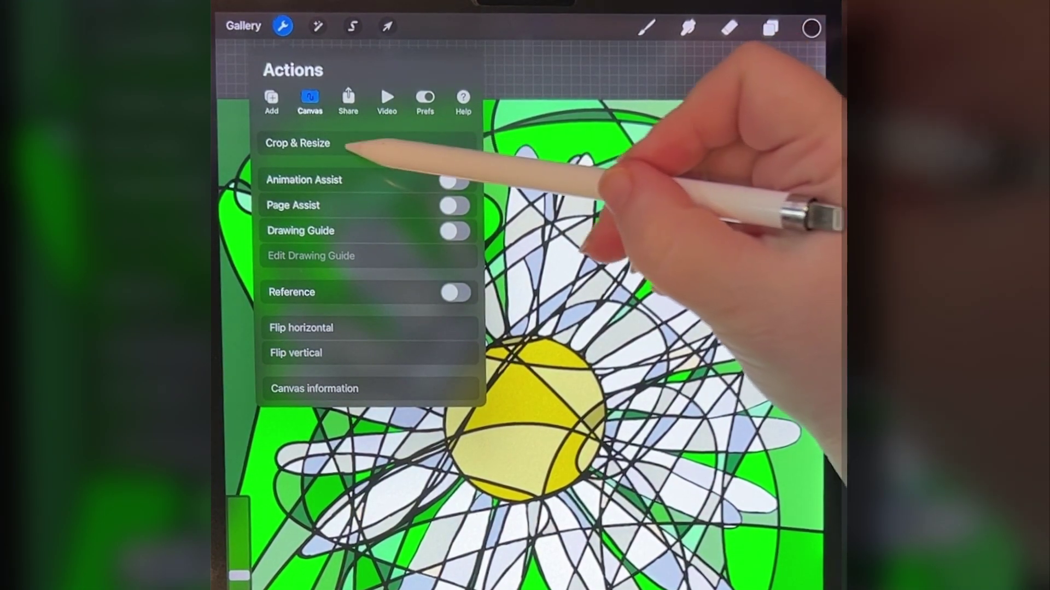
# Turn on Resample canvas in the Crop & Resize settings
pyautogui.click(420, 142)
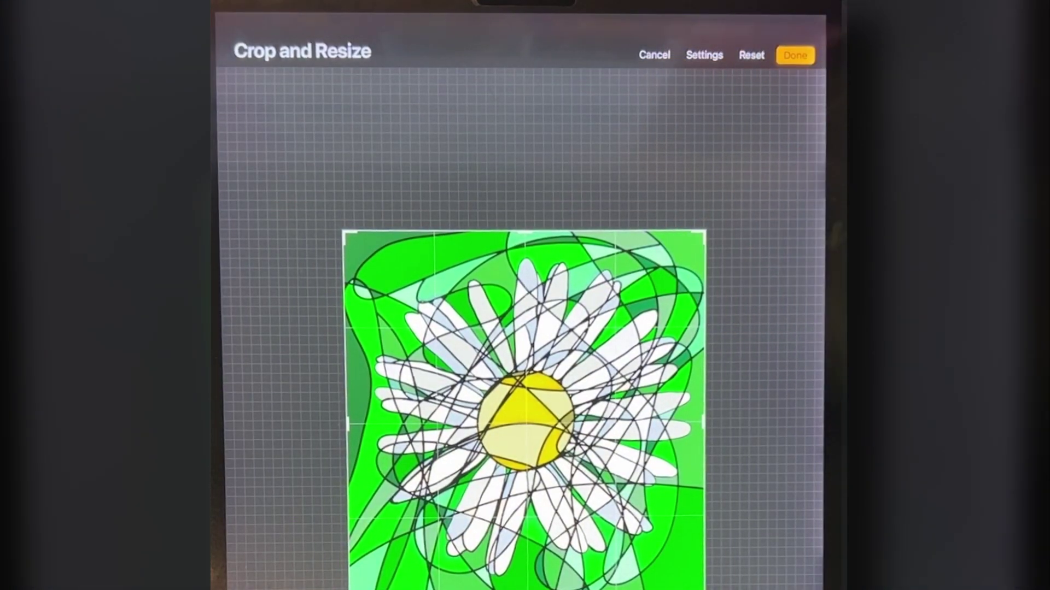
pyautogui.click(702, 55)
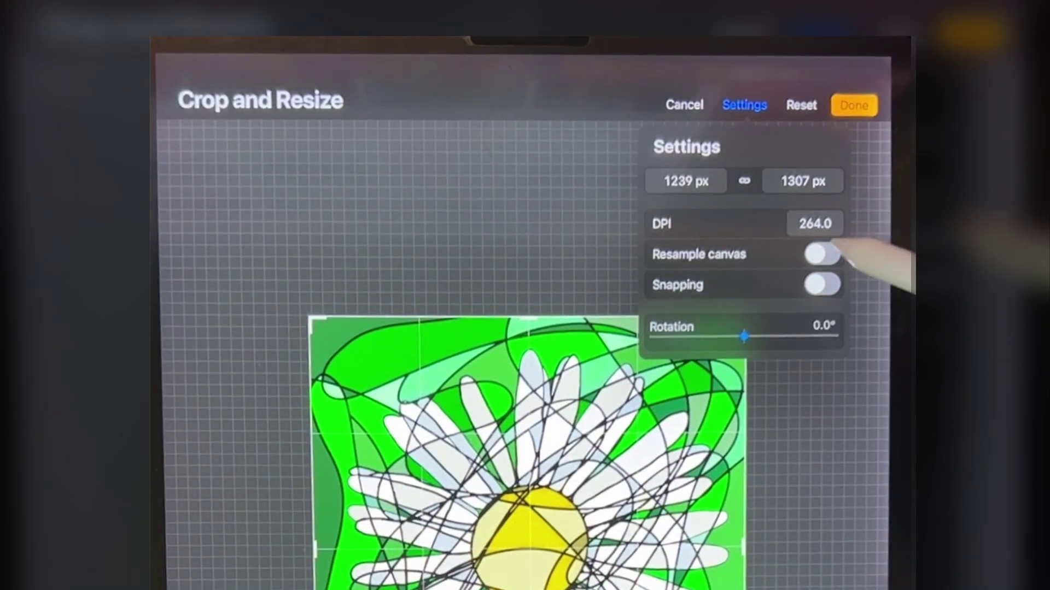
pyautogui.click(822, 255)
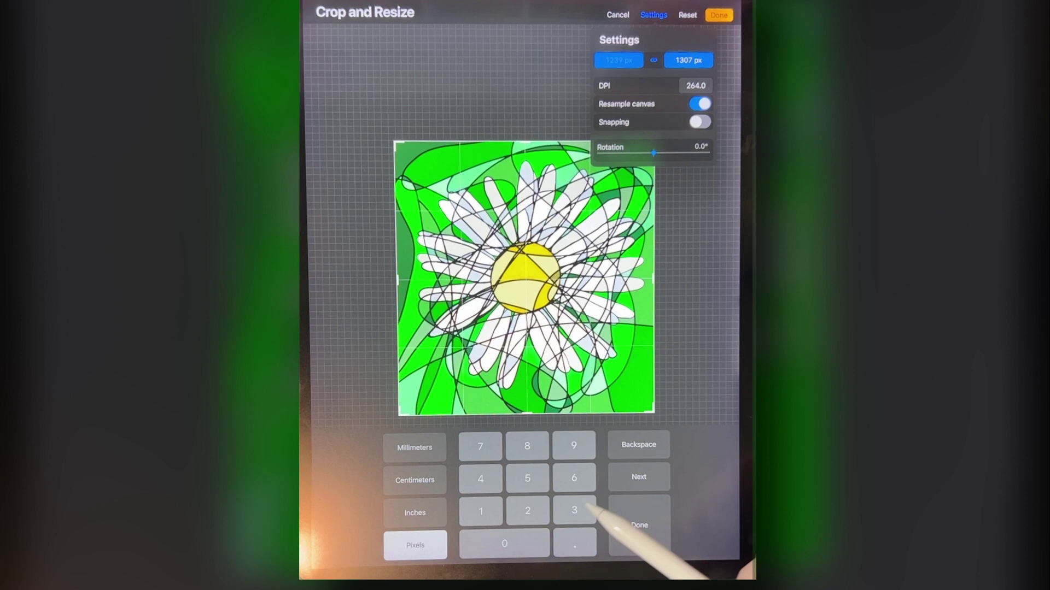
# Resample the canvas to 3000 px wide (3165 px tall) at 300 DPI
pyautogui.click(574, 511)
pyautogui.write('3000')
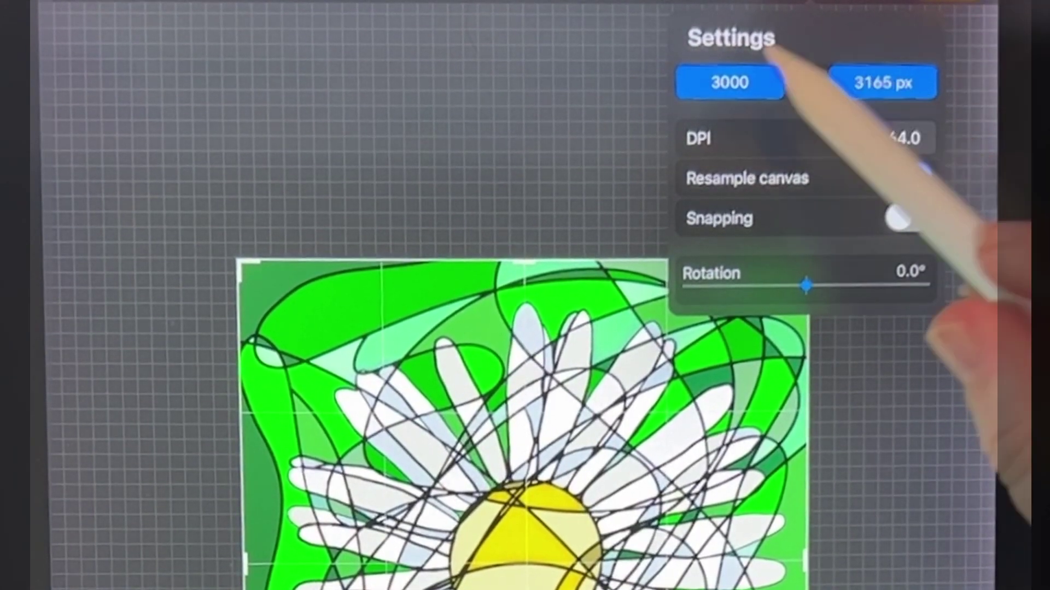
pyautogui.click(903, 139)
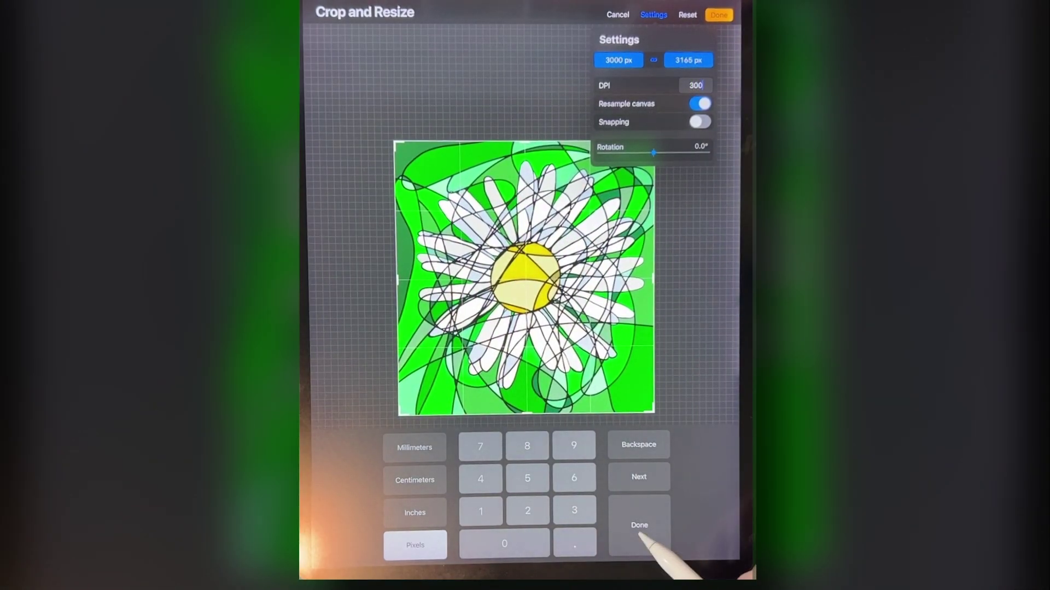
pyautogui.click(642, 535)
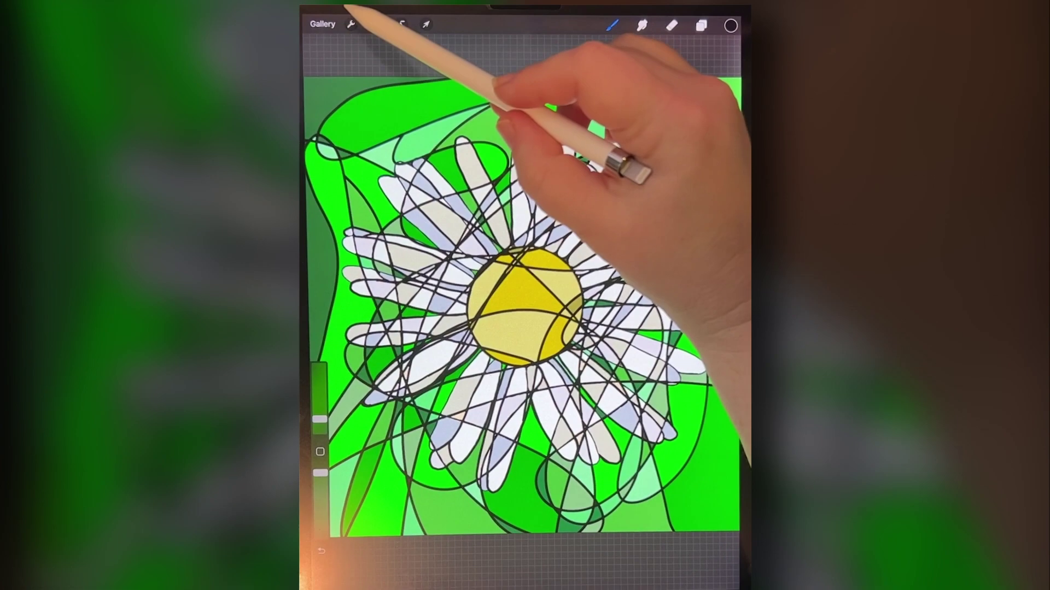
# Confirm in Canvas Info that Daisy is now 3000×3165 px at 300 DPI
pyautogui.click(352, 25)
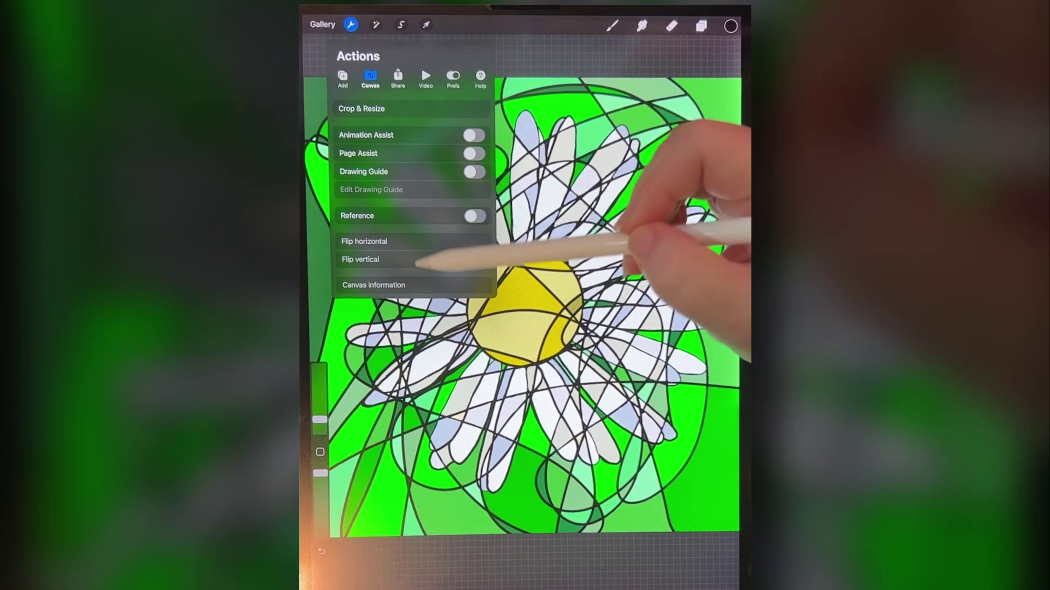
pyautogui.click(394, 284)
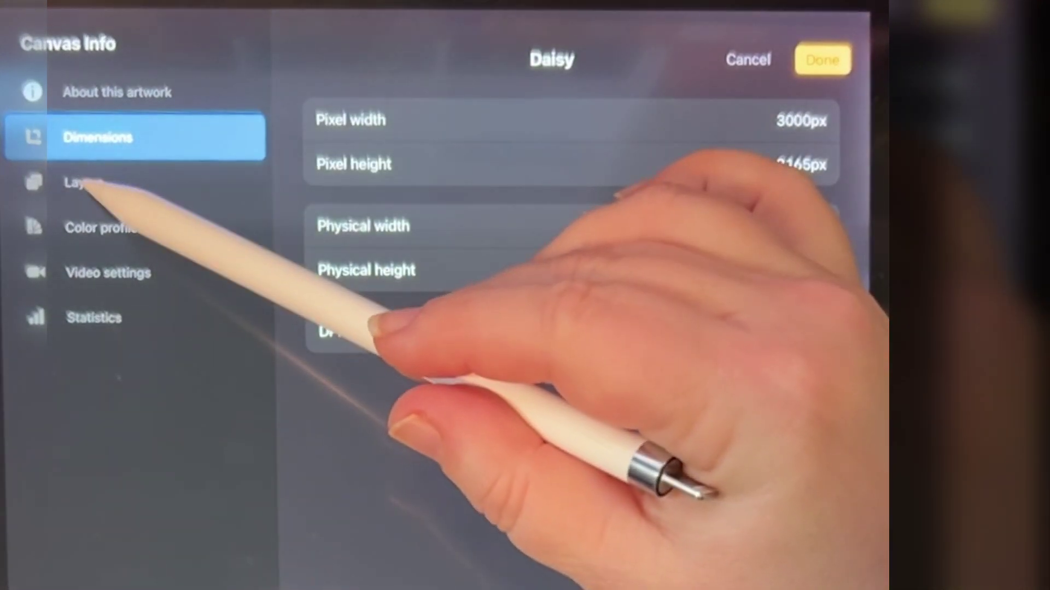
# Check the resized canvas allows 52 maximum layers, 51 available, then close Canvas Info
pyautogui.click(86, 186)
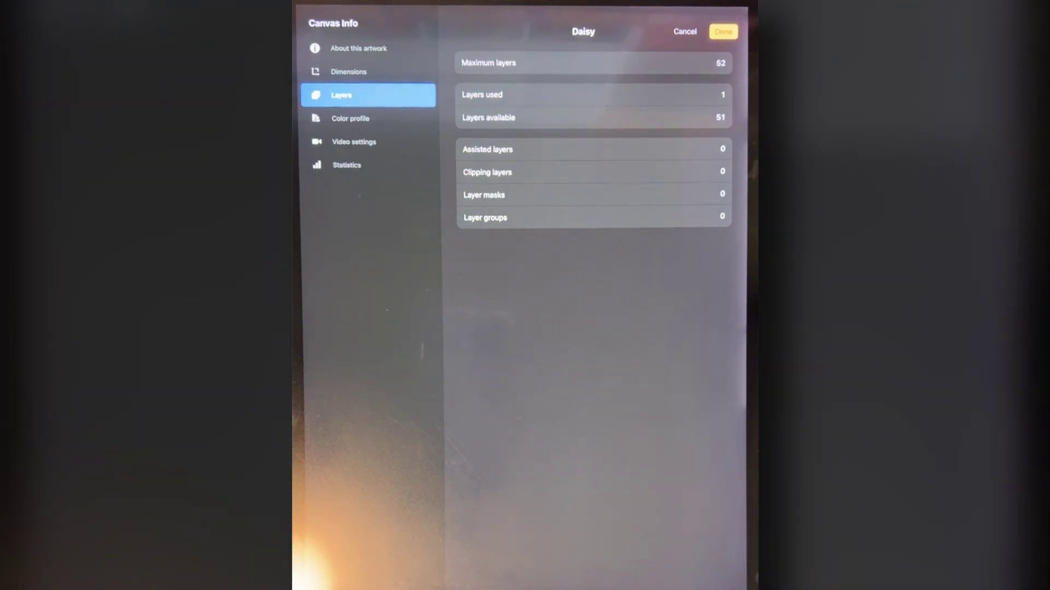
pyautogui.click(723, 33)
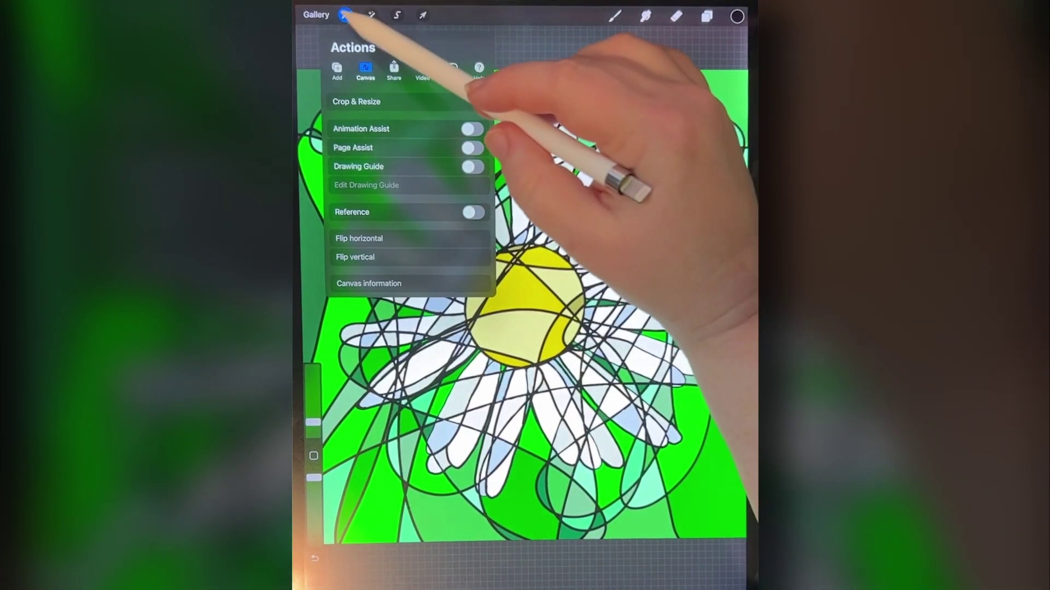